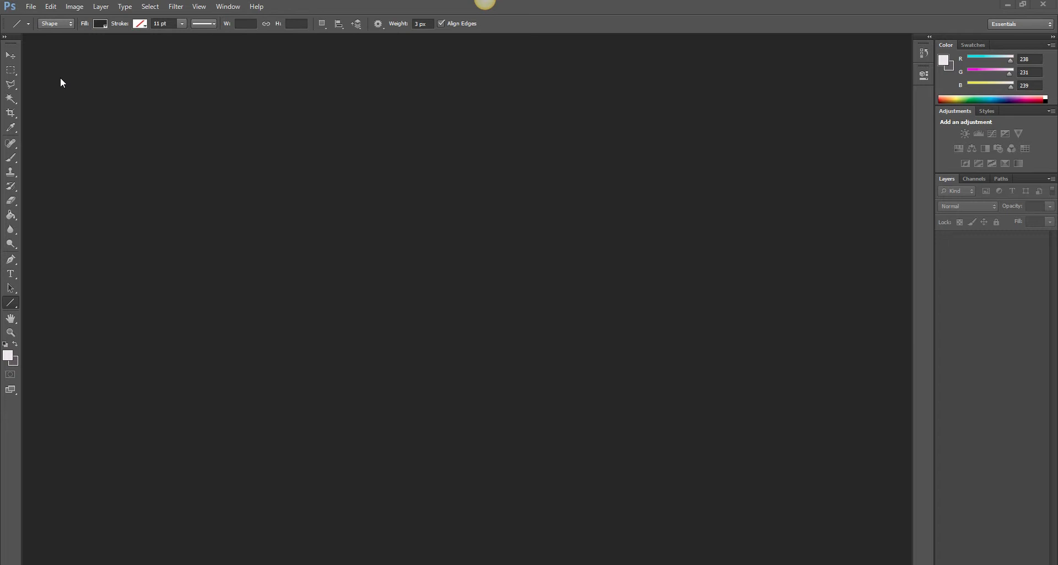
- Open the File menu to start a new document
click(36, 9)
- Create a 1280×720 document, fill it pale pink with the Paint Bucket, and add an empty layer
click(49, 23)
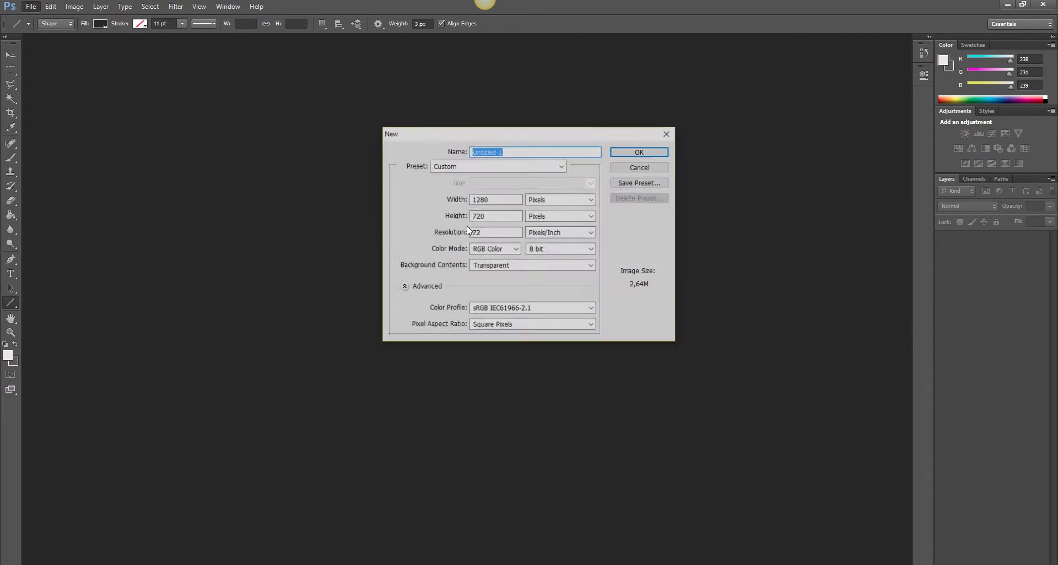
click(658, 156)
click(11, 214)
click(363, 292)
key(ctrl+shift+alt+n)
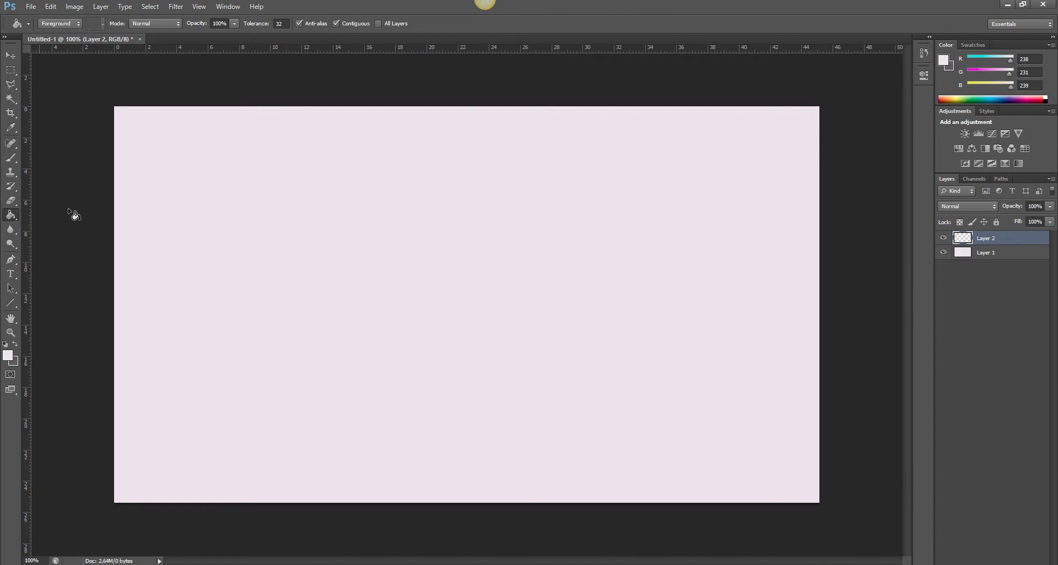
- Place a horizontal guide at the canvas's vertical middle to mark the horizon
drag(154, 47, 143, 311)
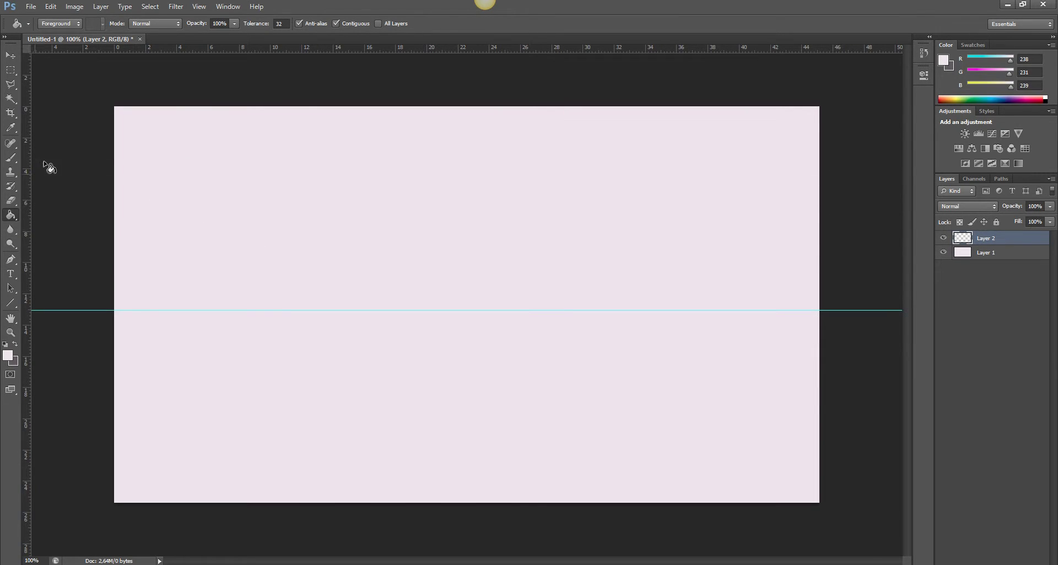
- Set the Polygon tool to 100 sides, Star indented 99%, with an 11 pt stroke
click(13, 304)
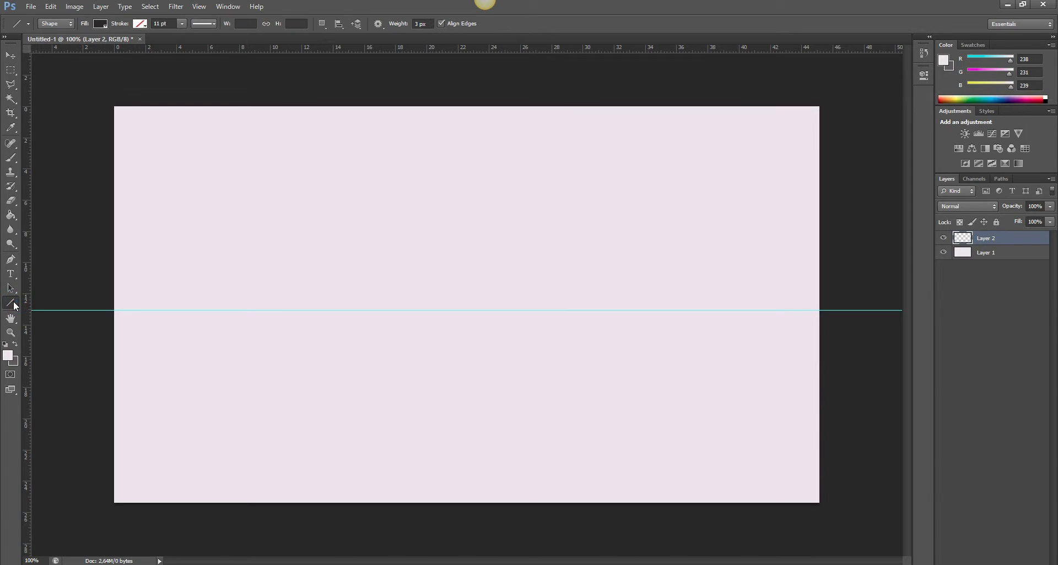
click(13, 305)
click(62, 332)
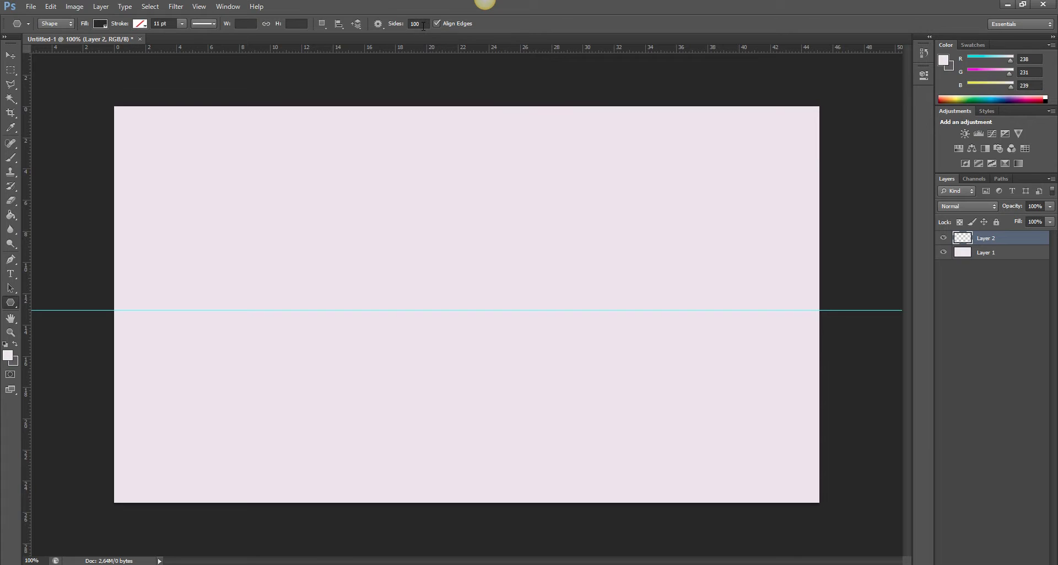
click(378, 24)
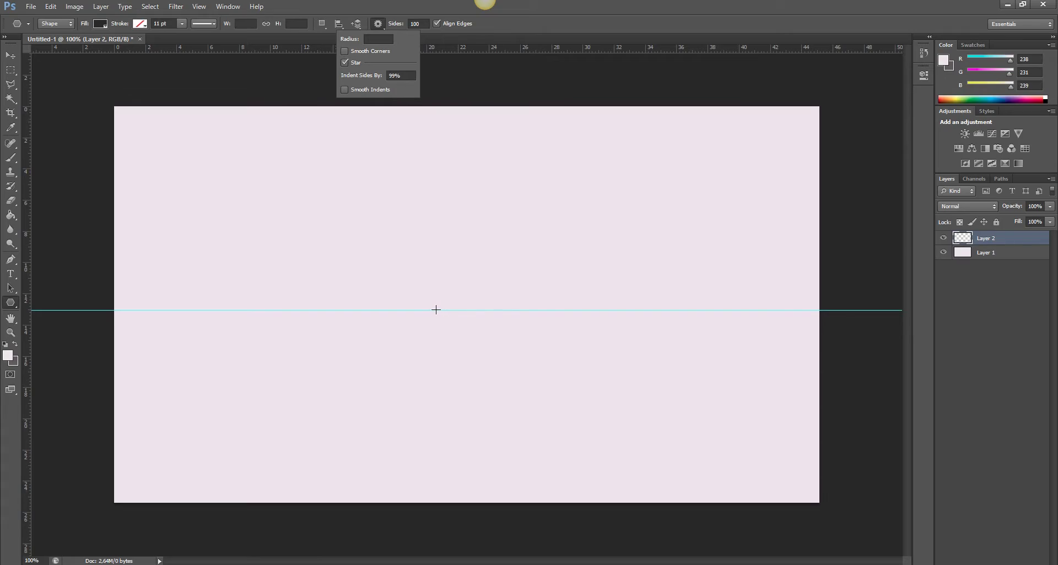
- Draw a 100-ray star from the horizon centre, then add an empty layer above it
drag(435, 310, 870, 523)
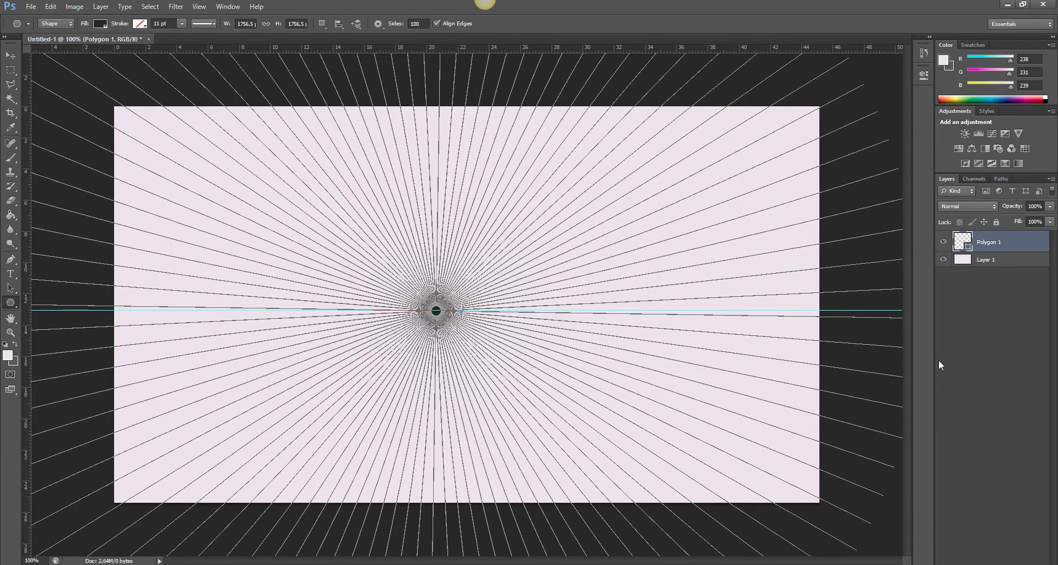
key(ctrl+shift+alt+n)
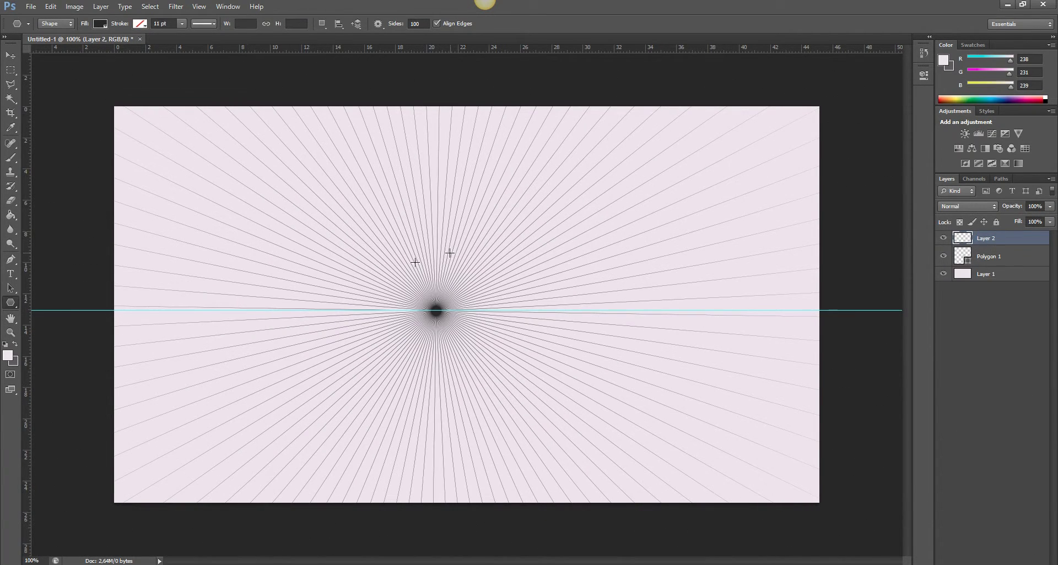
right_click(11, 302)
- Draw a 446 × 238 px rectangle with no fill and a 1 pt black stroke around the centre
click(45, 303)
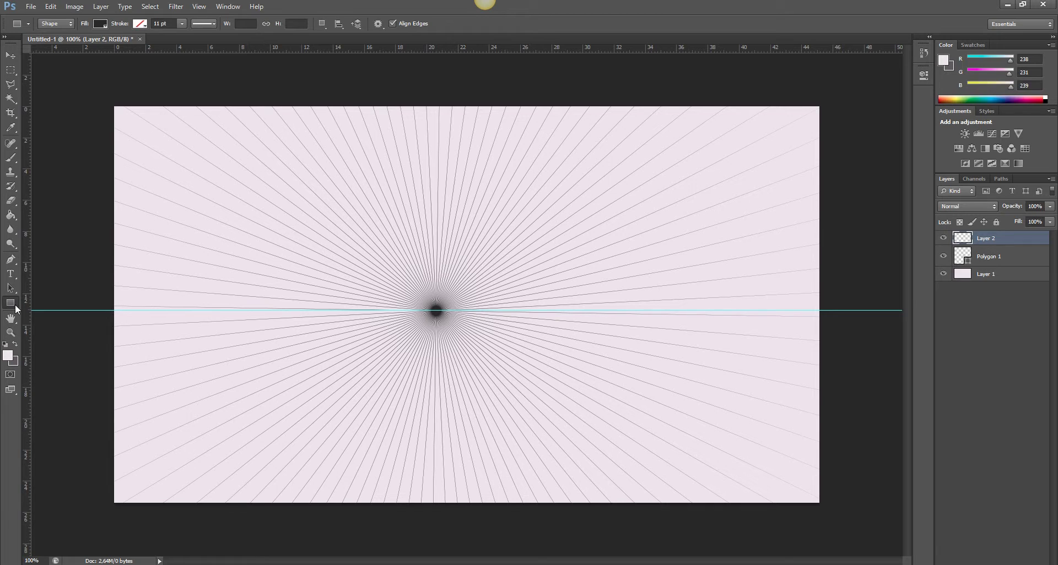
click(100, 25)
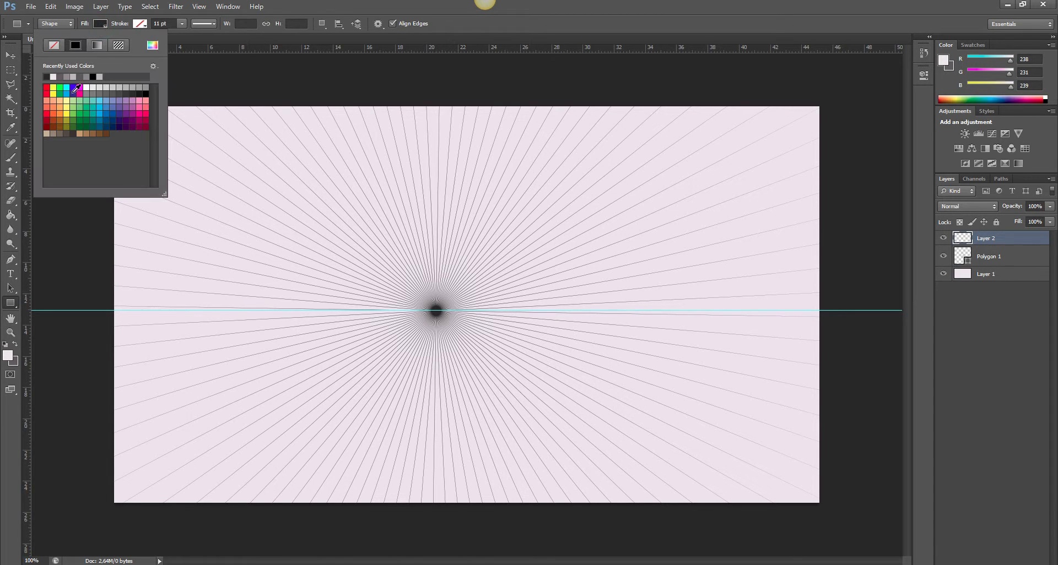
click(54, 45)
click(127, 28)
click(140, 24)
click(87, 76)
click(162, 23)
click(163, 23)
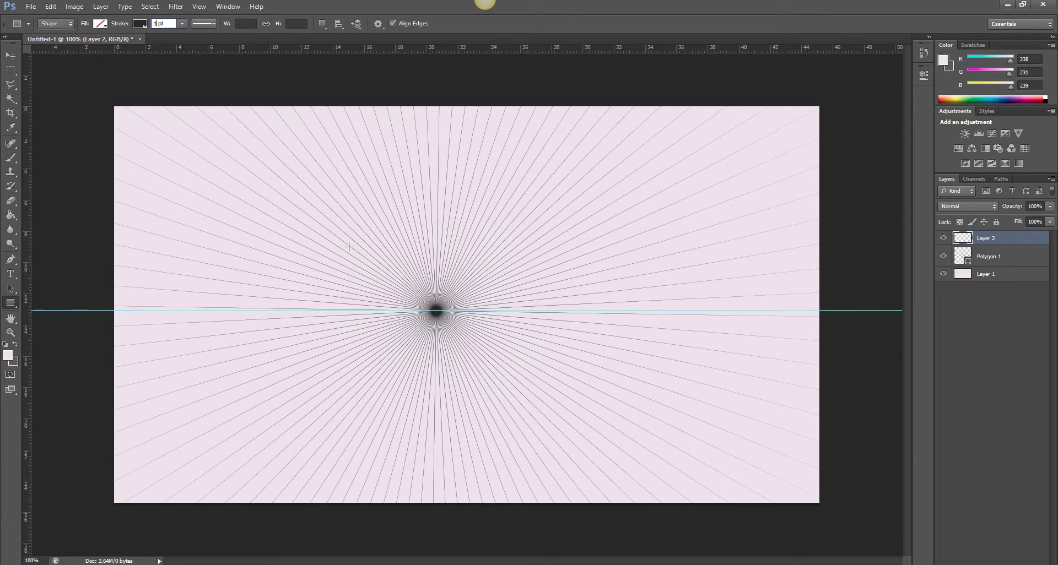
drag(349, 245, 594, 377)
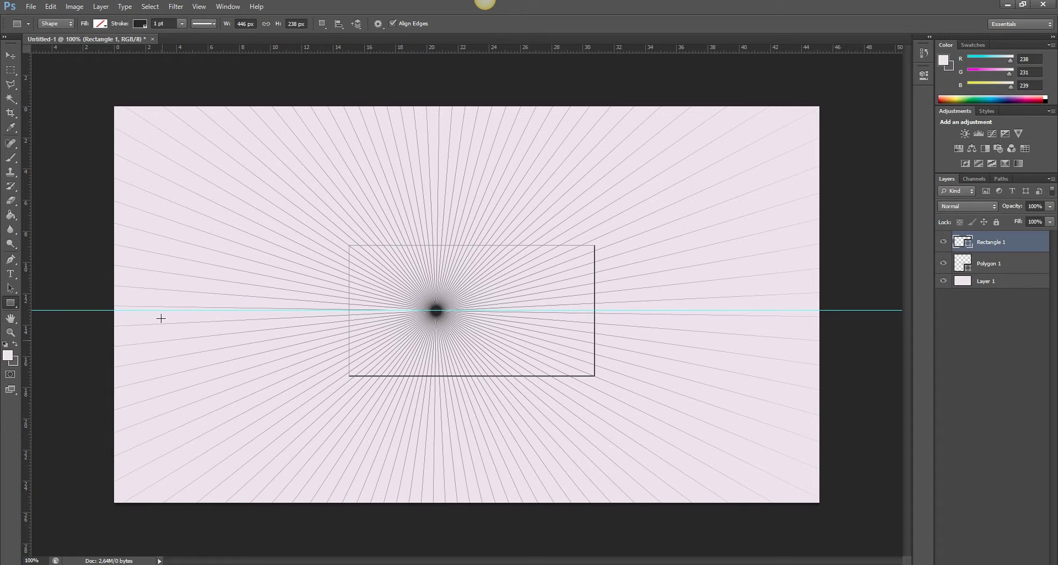
- Draw four 3 px lines from each rectangle corner out toward the canvas edges
click(12, 303)
click(54, 345)
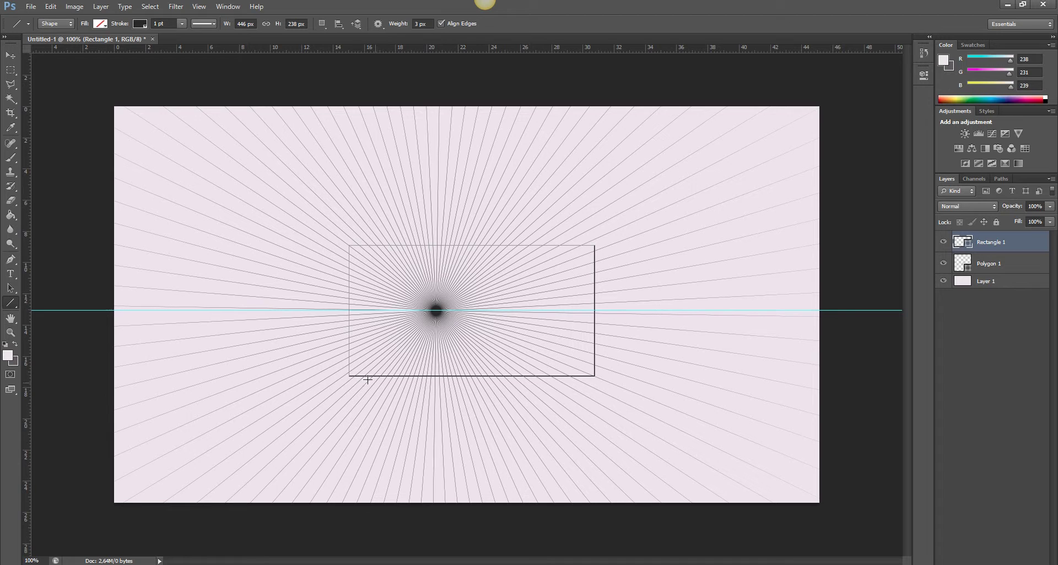
drag(348, 376, 174, 507)
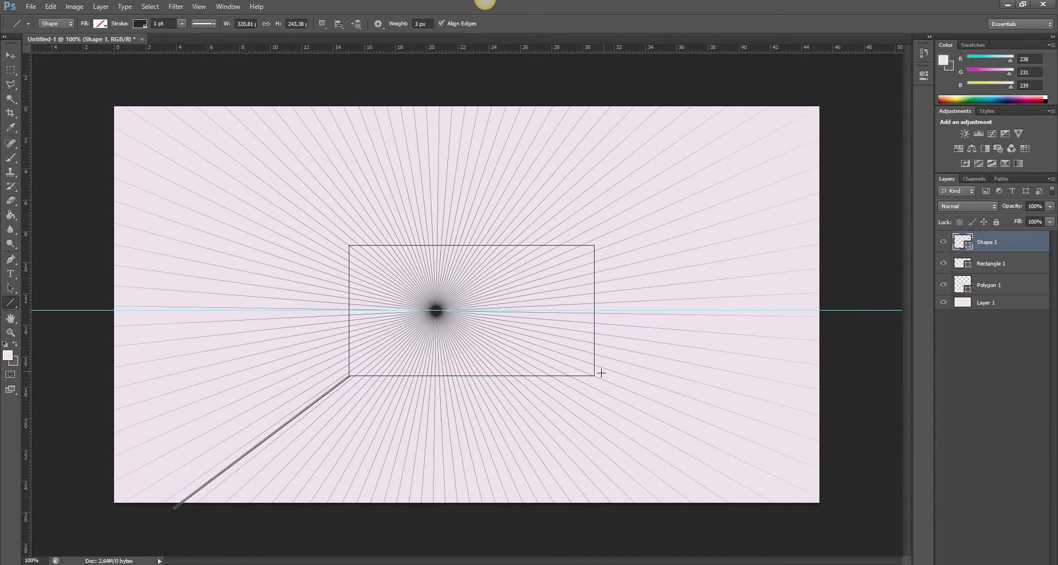
mouse_move(595, 376)
mouse_down()
mouse_move(774, 468)
mouse_move(830, 472)
mouse_up()
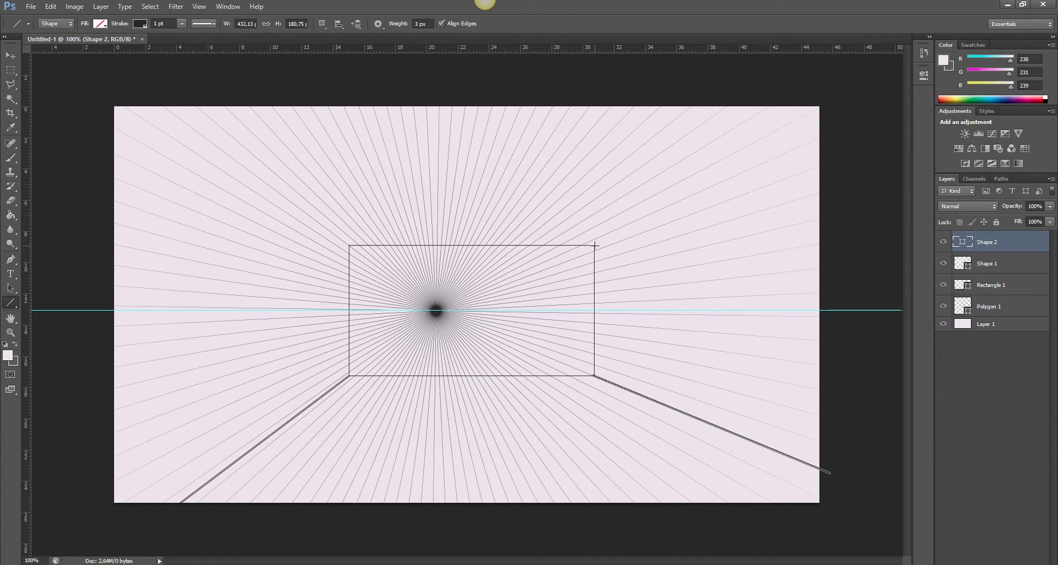
drag(594, 246, 838, 146)
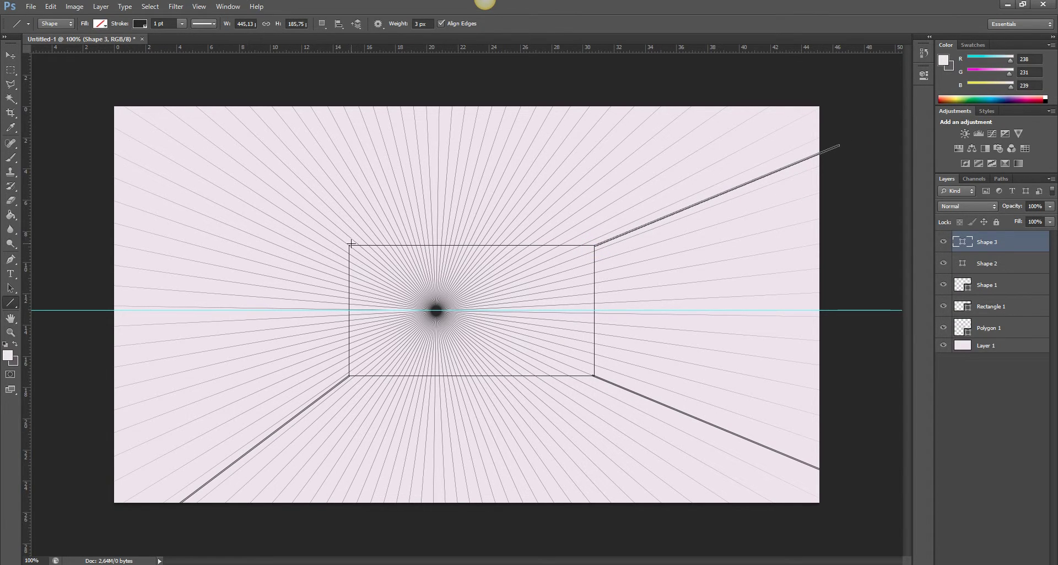
drag(351, 244, 161, 104)
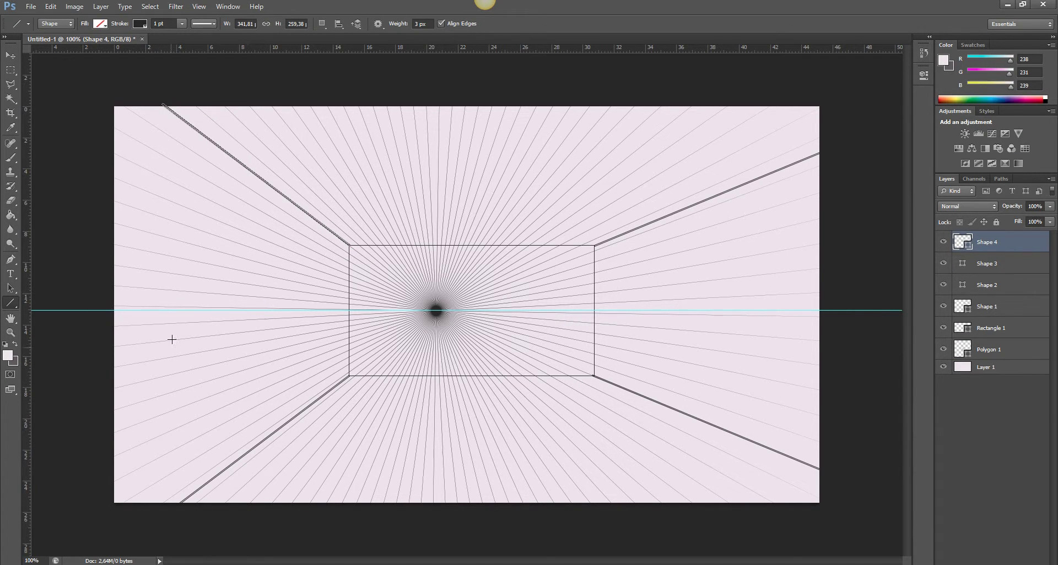
- Delete all shape layers and add a vertical guide beyond the canvas's left side
shift+click(1023, 350)
key(Delete)
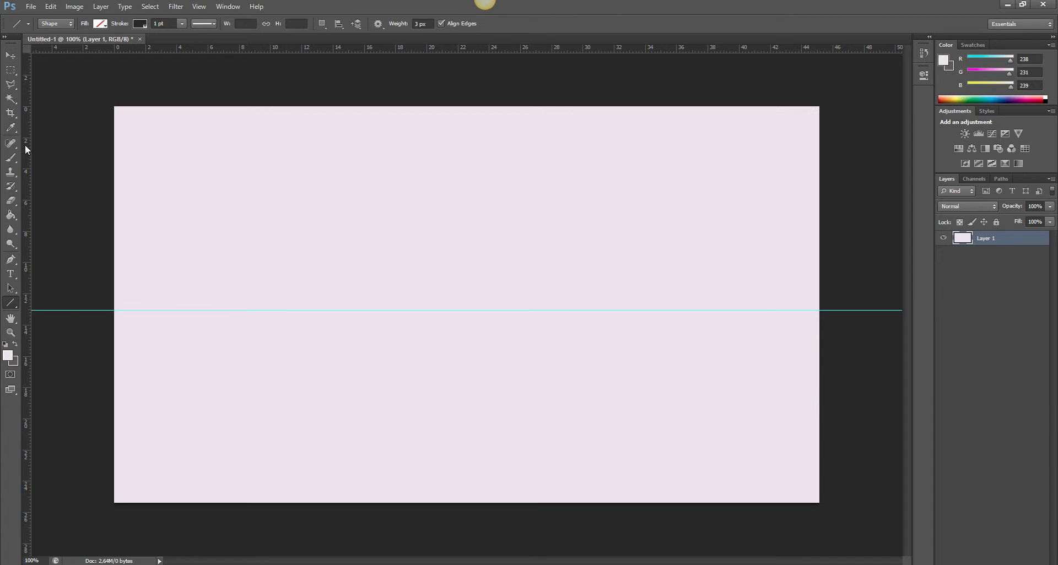
drag(25, 145, 878, 193)
- Set the Polygon tool to black fill, no stroke, and 100 sides
click(17, 307)
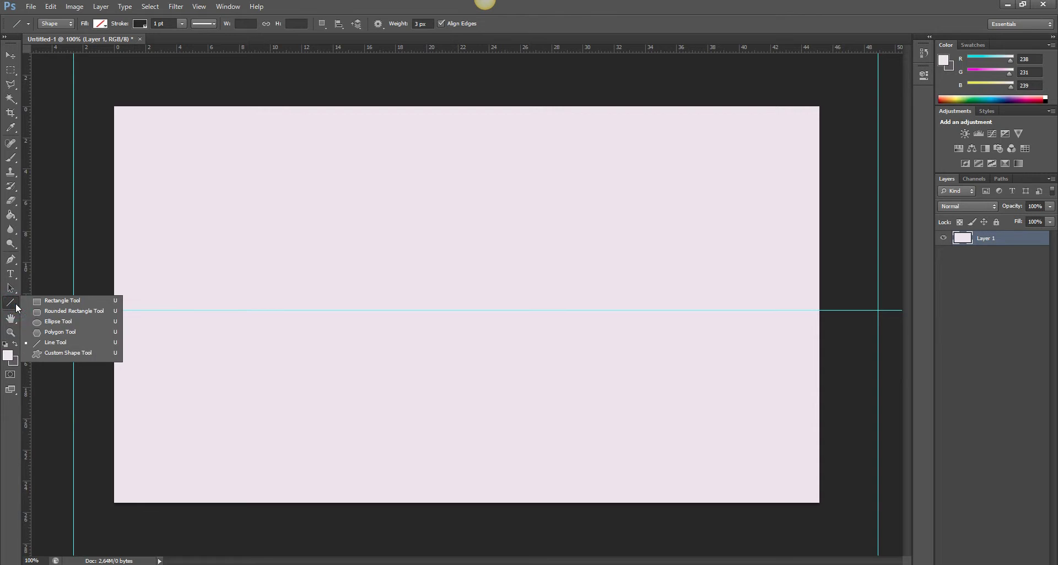
click(48, 333)
click(102, 24)
click(75, 45)
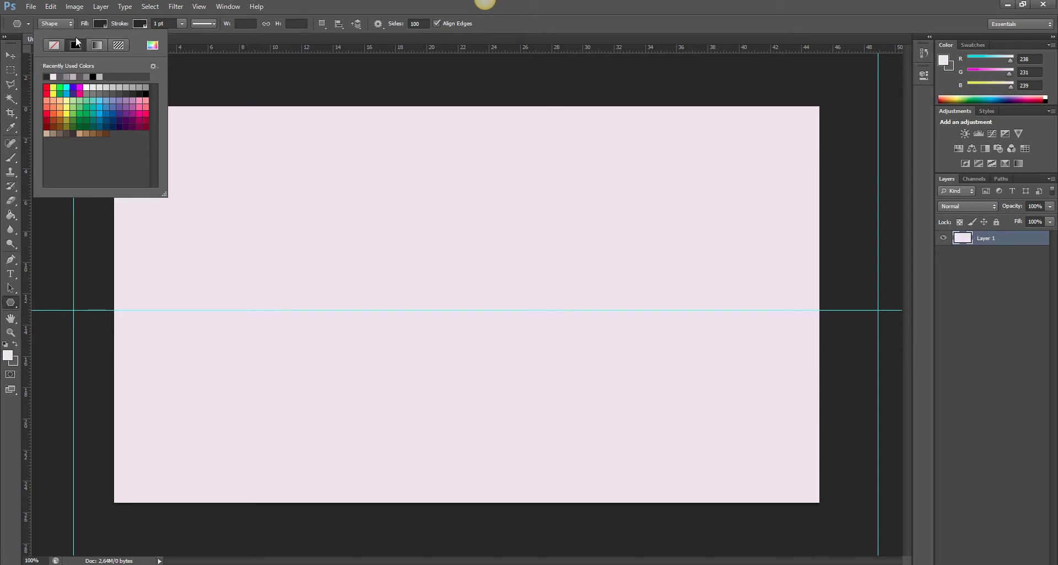
click(139, 25)
click(94, 45)
click(417, 24)
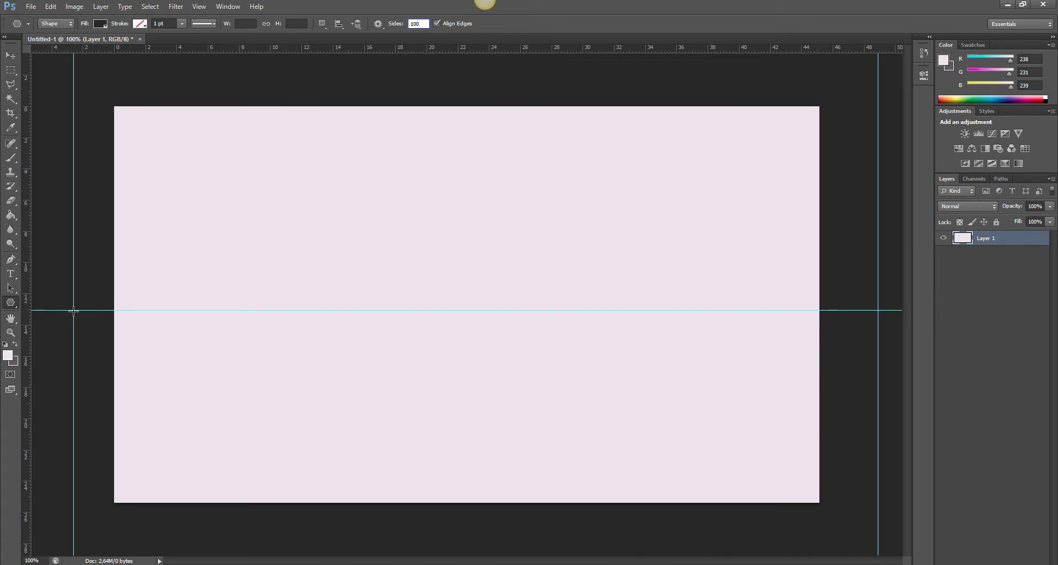
- Draw 100-ray stars at the left and right guide–horizon intersections, then add an empty layer
mouse_move(73, 310)
mouse_down()
mouse_move(647, 338)
mouse_move(877, 312)
mouse_move(73, 311)
mouse_up()
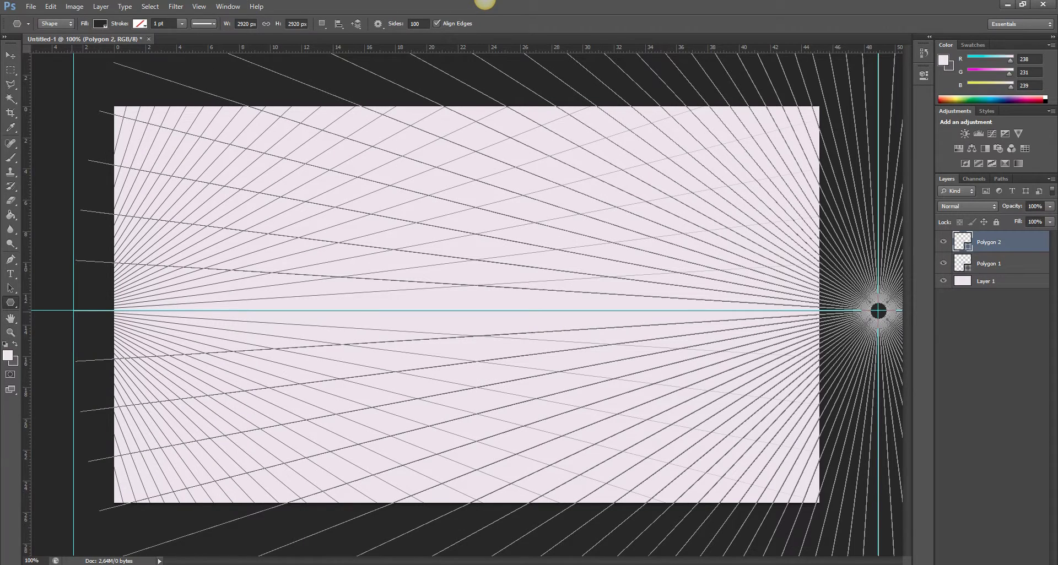
key(ctrl+shift+alt+n)
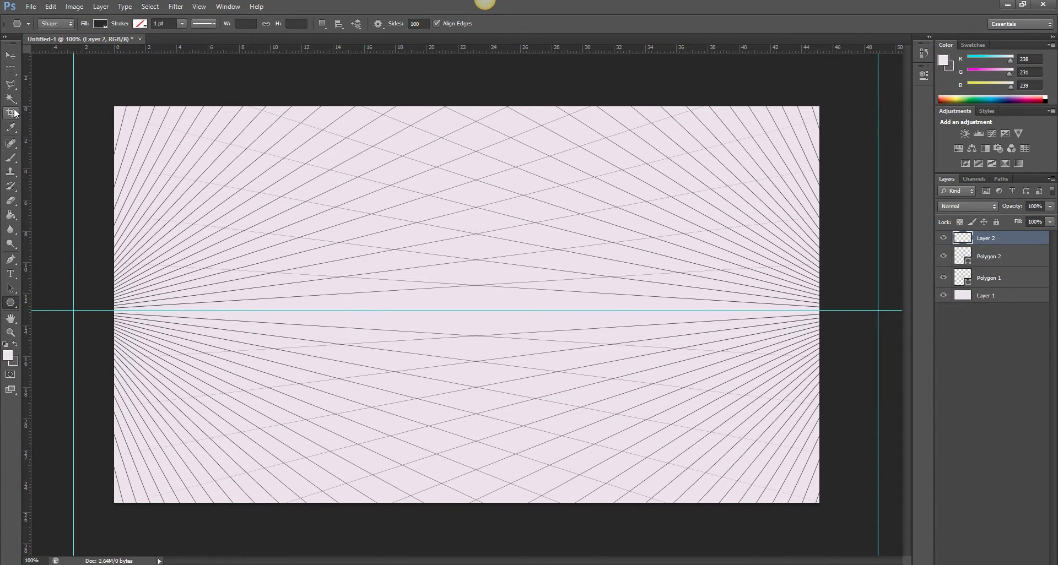
- Draw a vertical room-corner line plus lines from its top and bottom toward both vanishing points
right_click(11, 303)
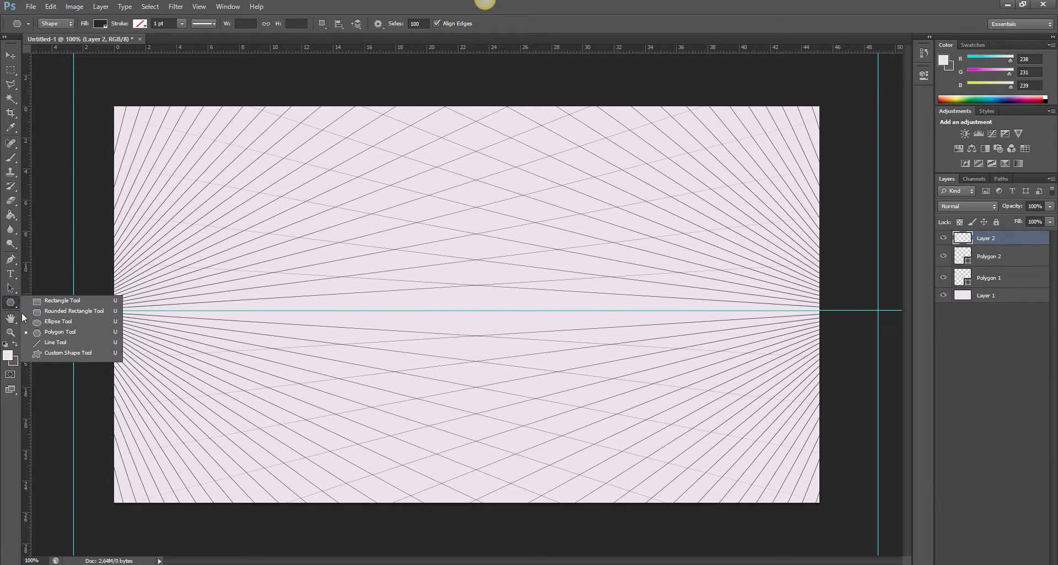
click(48, 343)
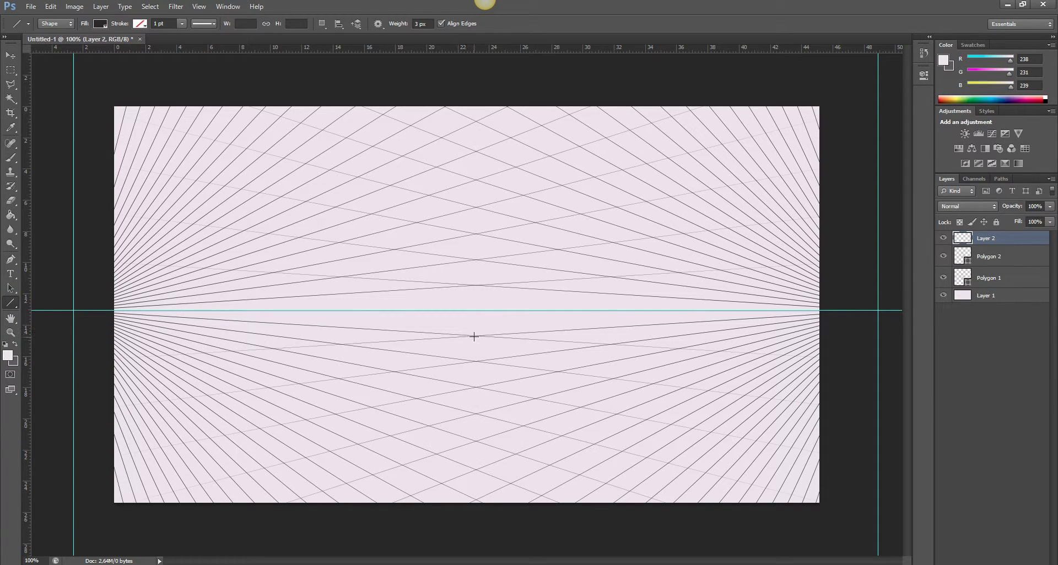
drag(473, 336, 475, 179)
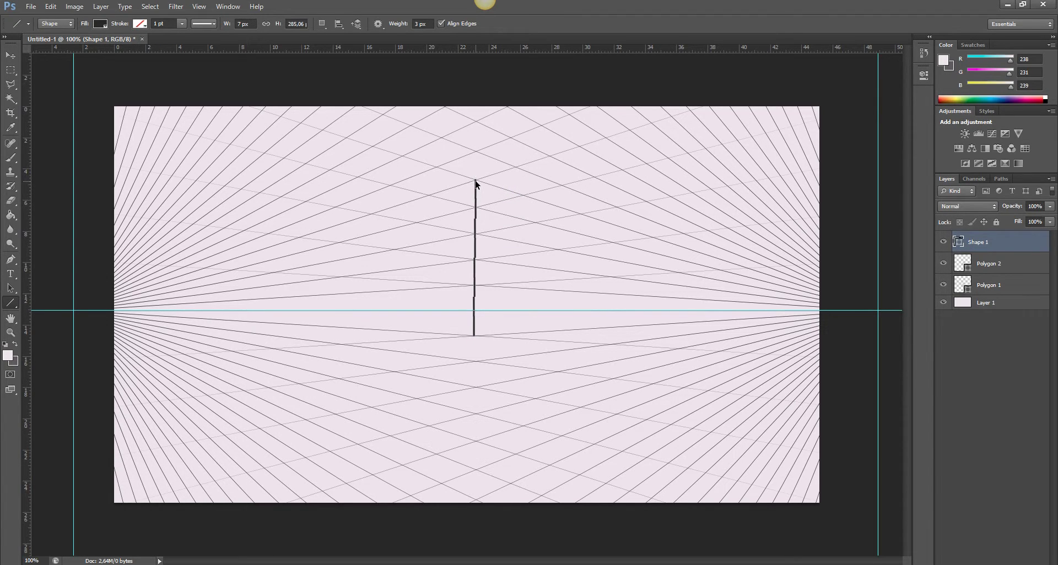
key(ctrl+z)
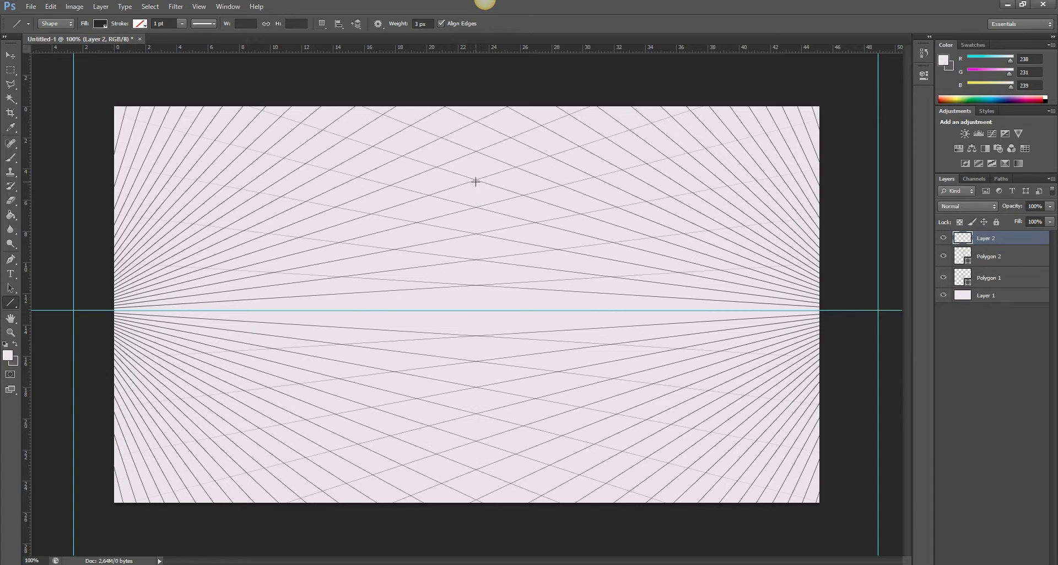
drag(476, 180, 826, 405)
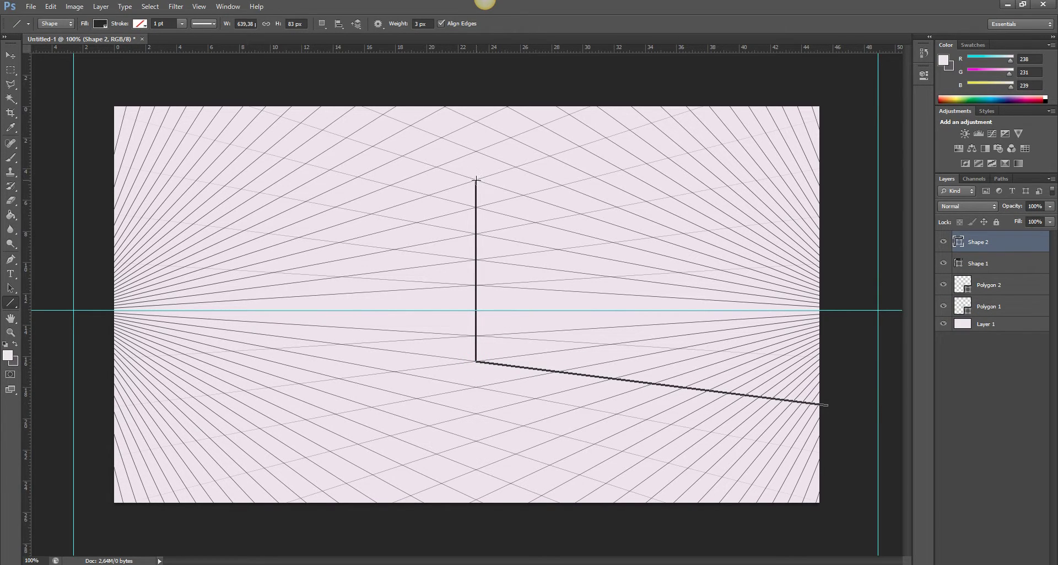
drag(476, 180, 727, 100)
drag(477, 180, 235, 102)
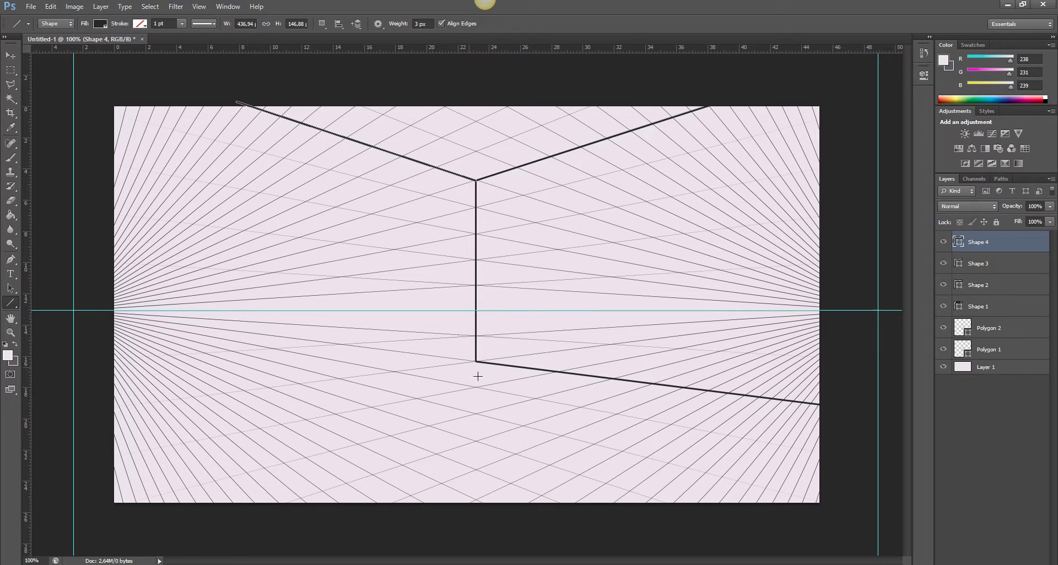
drag(477, 362, 90, 410)
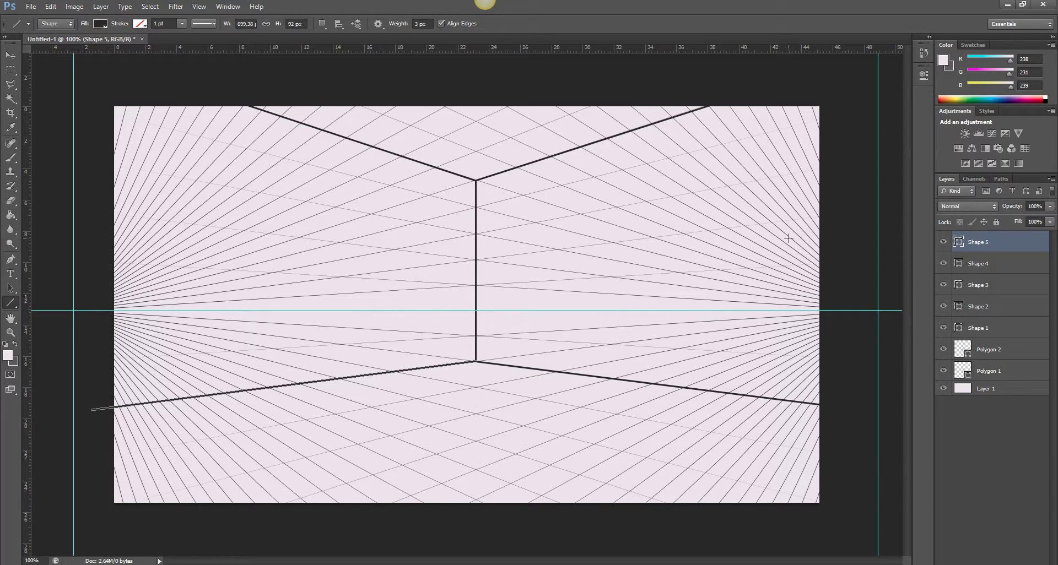